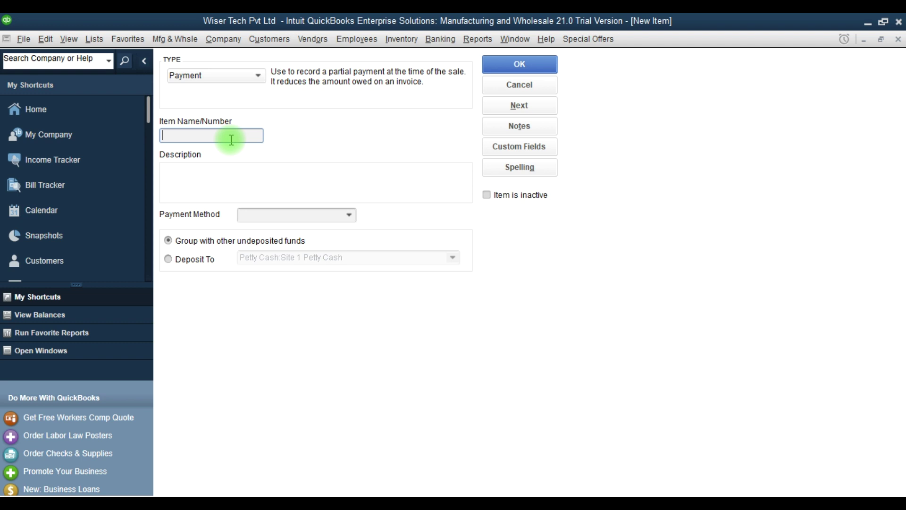
# Step: Name the new payment item Payment and describe it as "Payment in Cash"
pyautogui.write('Payment')
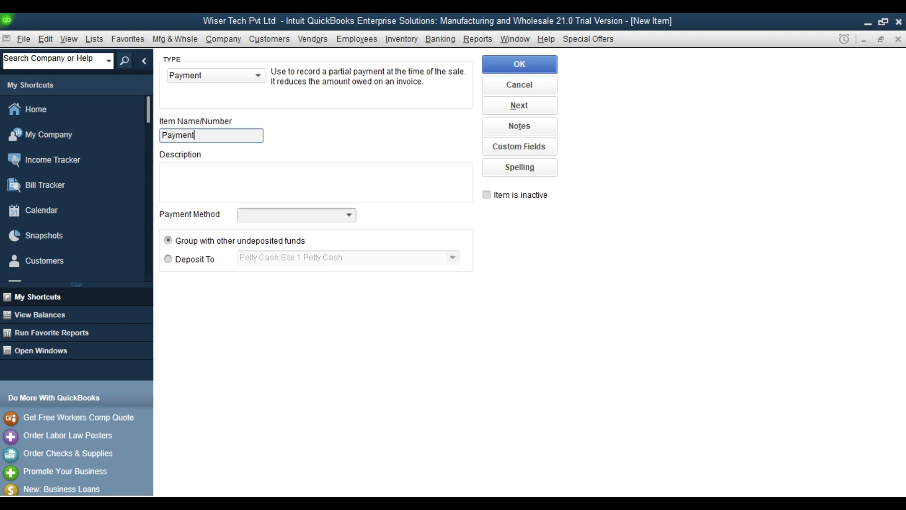
pyautogui.press('Tab')
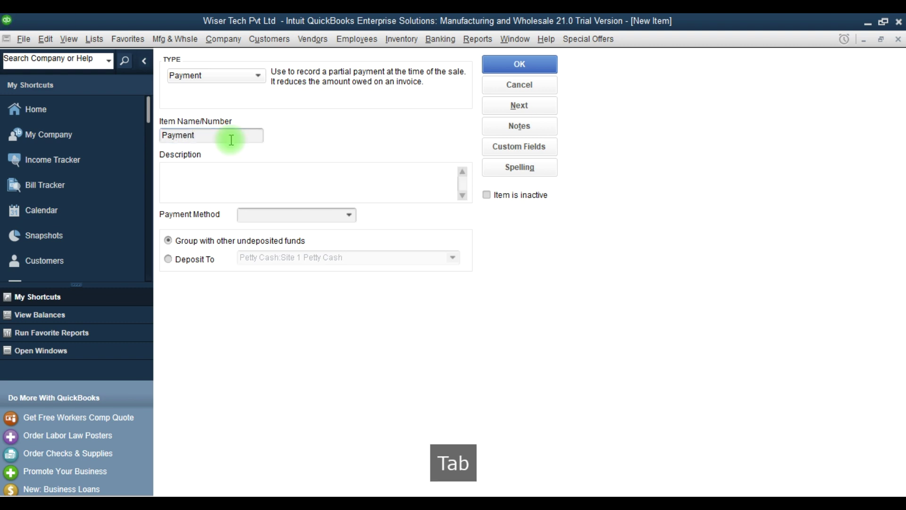
pyautogui.write('Payment')
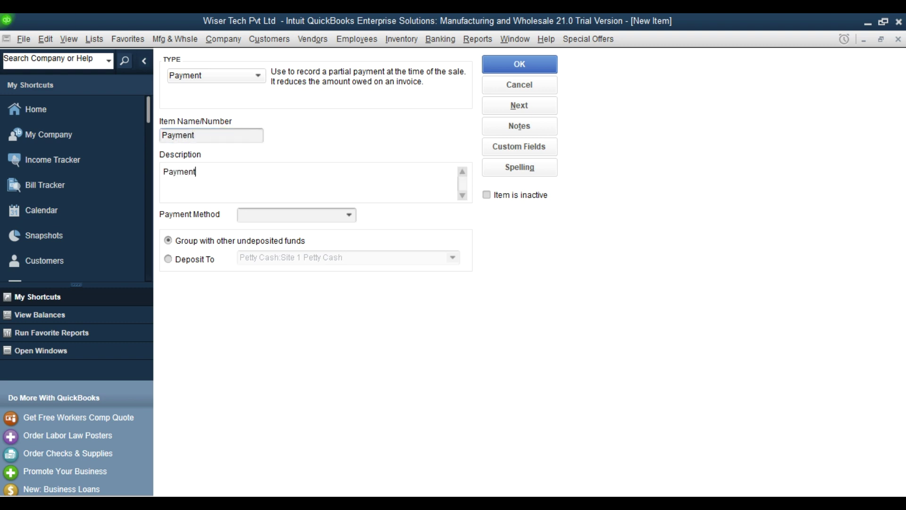
pyautogui.write(' in Cash')
pyautogui.press('Tab')
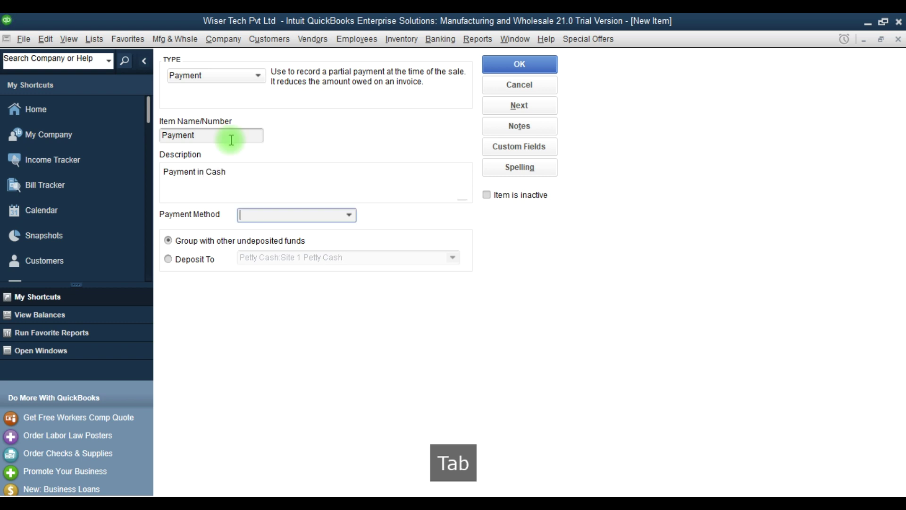
# Step: Set the item's payment method to Cash
pyautogui.click(349, 215)
pyautogui.click(265, 264)
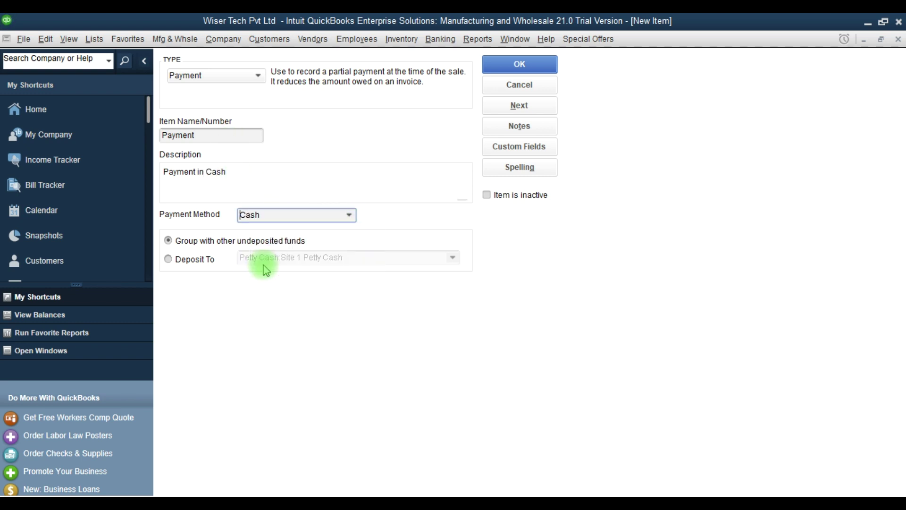
pyautogui.click(352, 216)
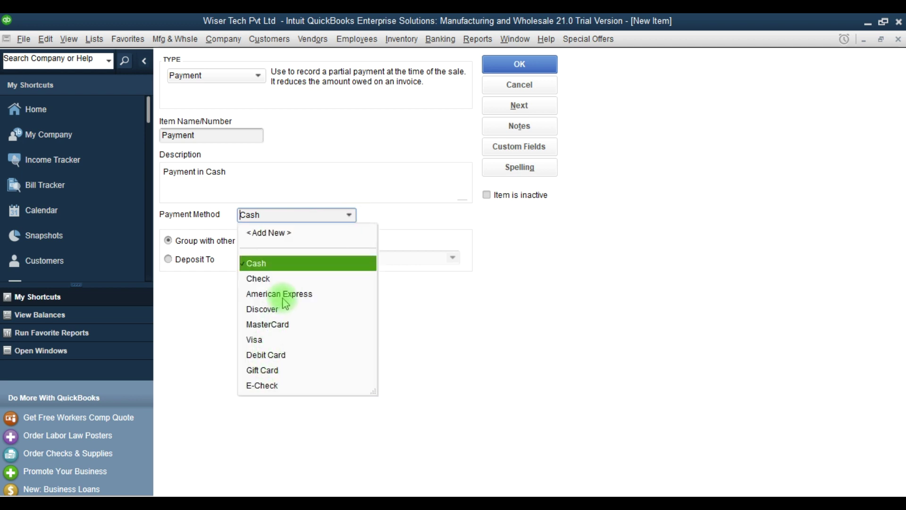
pyautogui.click(268, 264)
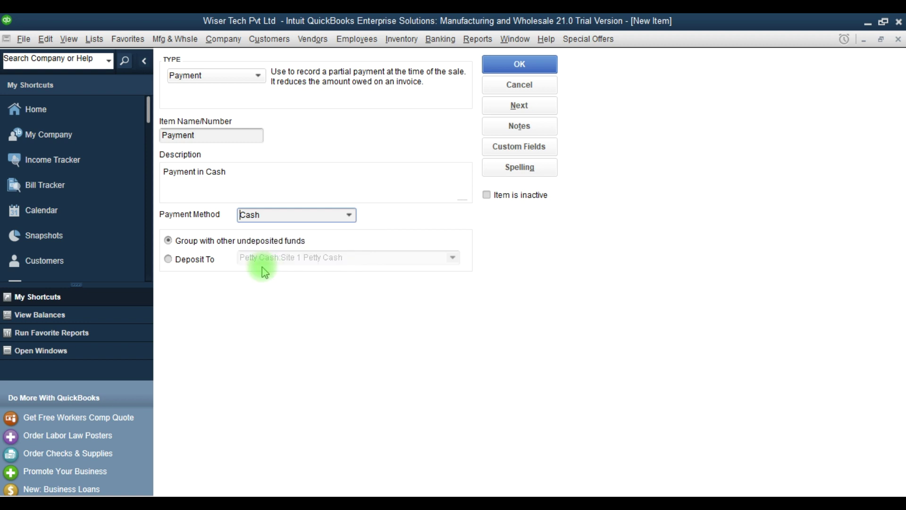
# Step: Try depositing the payment directly into an account and look through the available deposit accounts
pyautogui.click(195, 245)
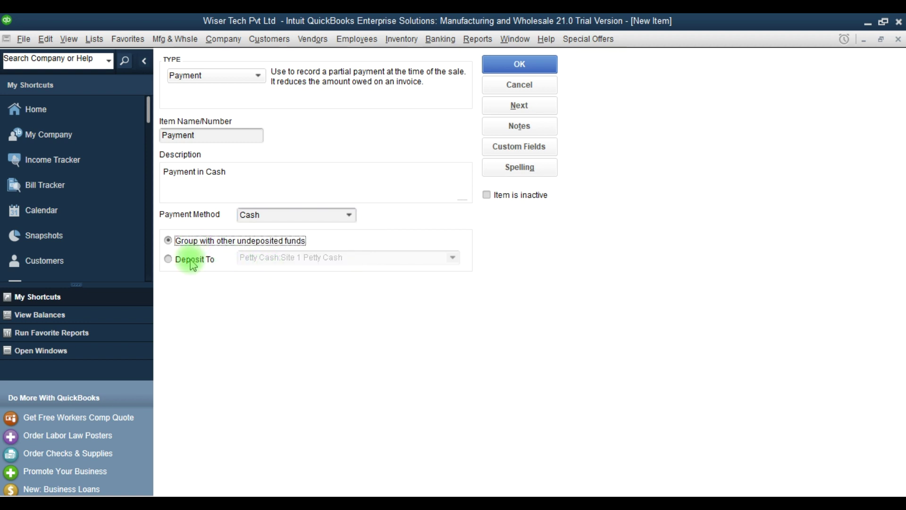
pyautogui.click(192, 261)
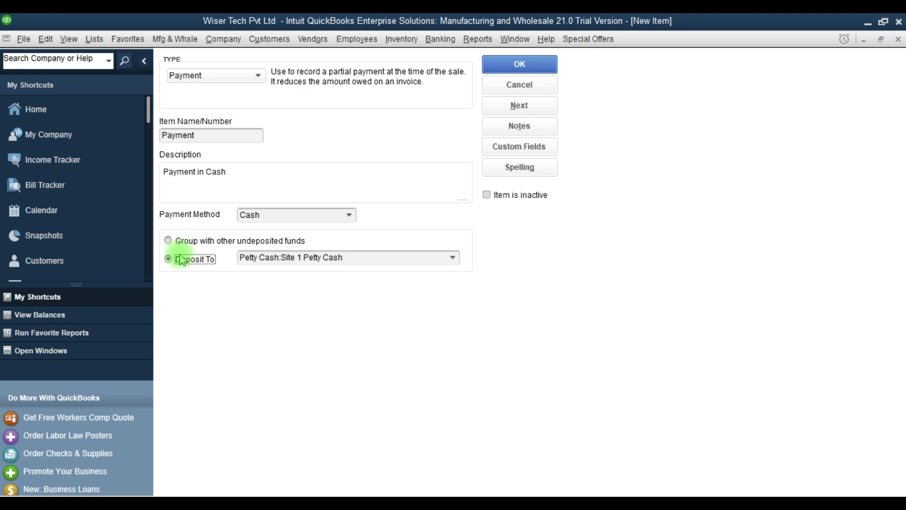
pyautogui.click(185, 245)
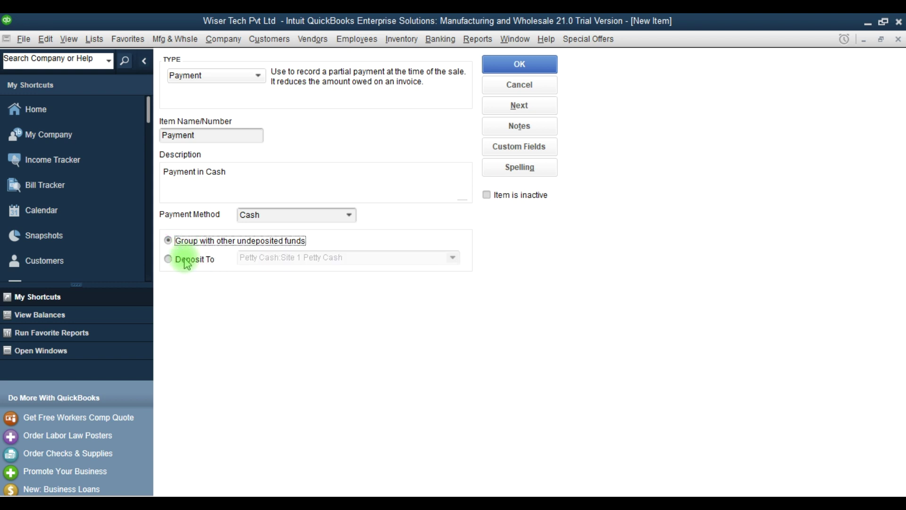
pyautogui.click(184, 261)
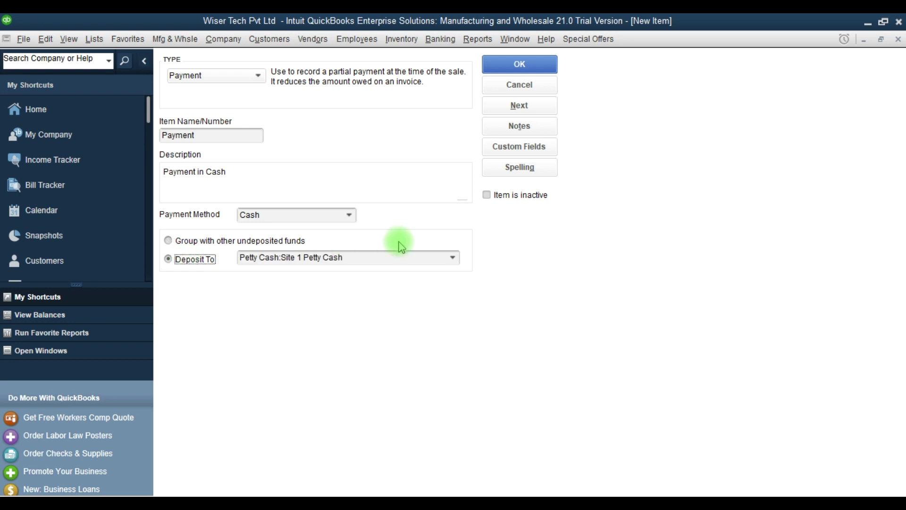
pyautogui.press('F9')
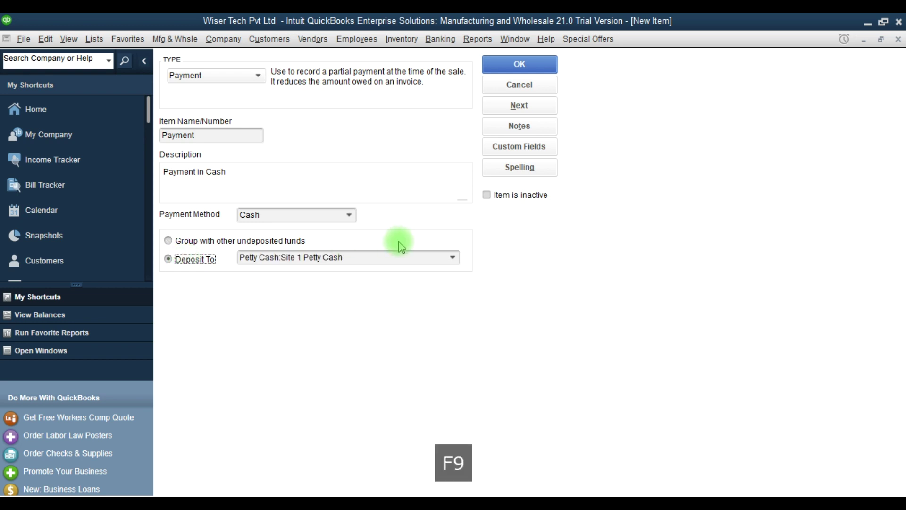
pyautogui.click(453, 258)
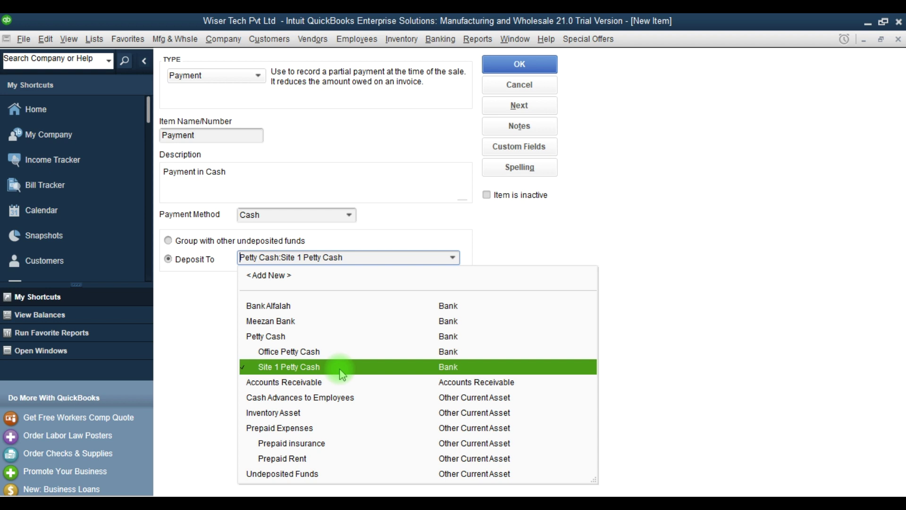
pyautogui.press('F9')
# Step: Group the payment with other undeposited funds and save the new item to the item list
pyautogui.click(181, 244)
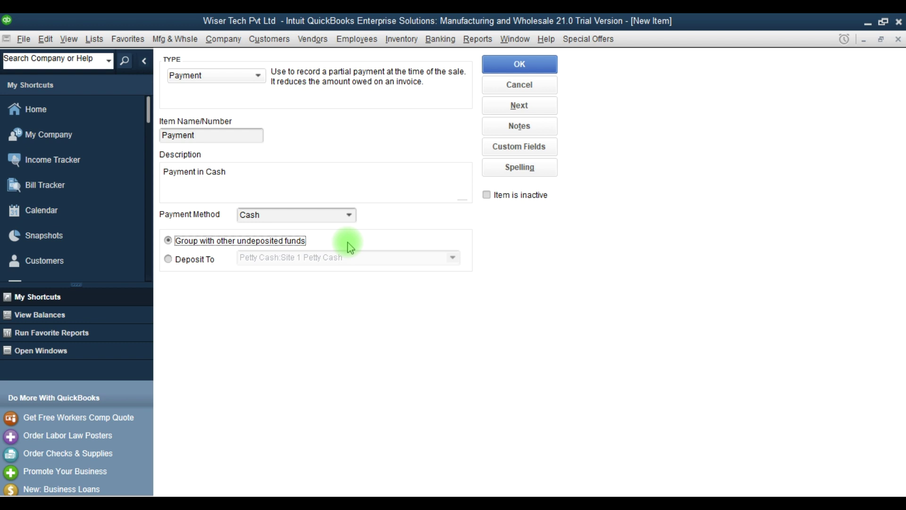
pyautogui.press('F9')
pyautogui.click(441, 39)
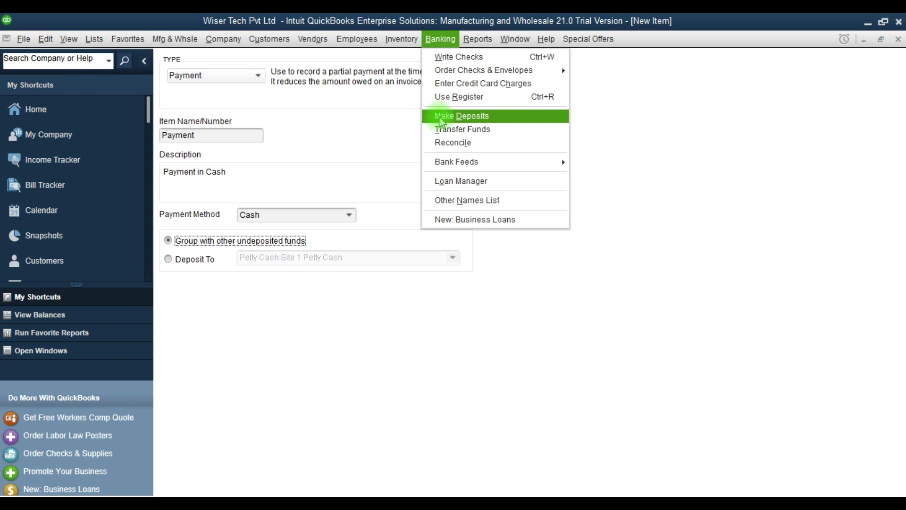
pyautogui.click(360, 163)
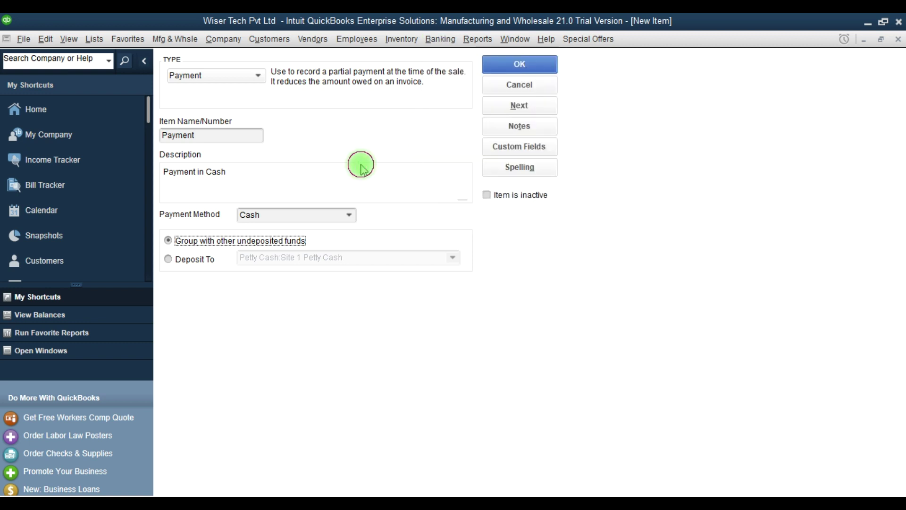
pyautogui.click(526, 71)
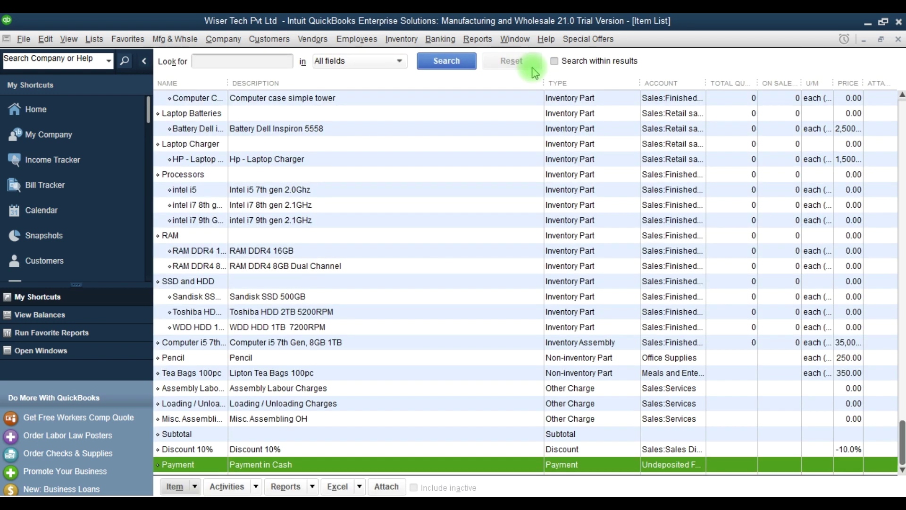
pyautogui.press('F9')
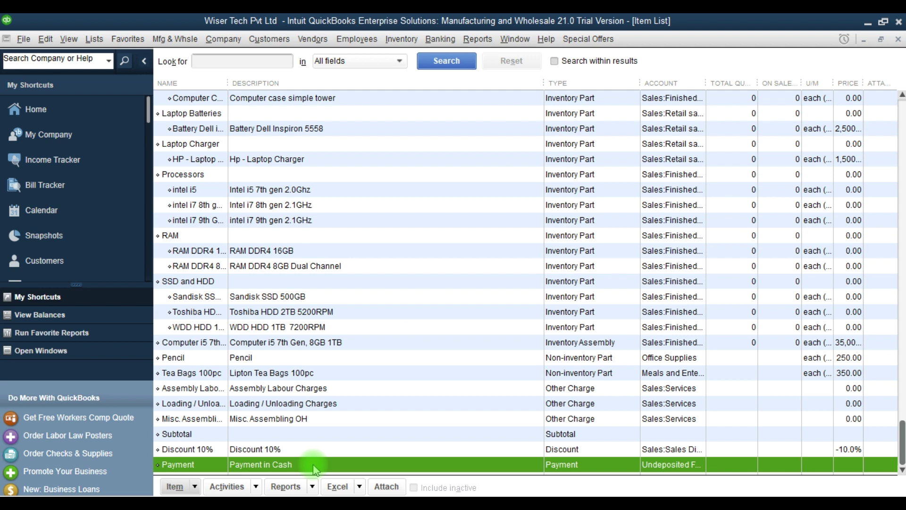
# Step: Open a new invoice from the home page and add the Discount 10% item below the Subtotal line
pyautogui.click(89, 111)
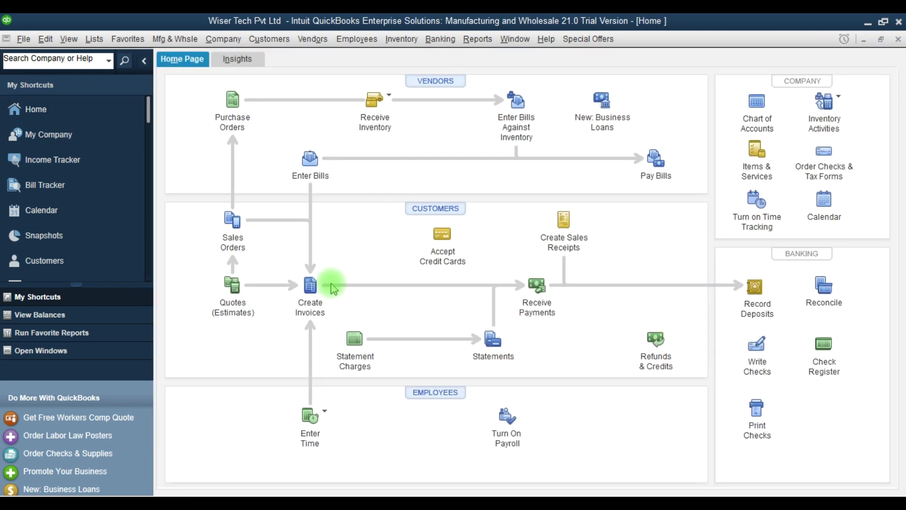
pyautogui.click(311, 285)
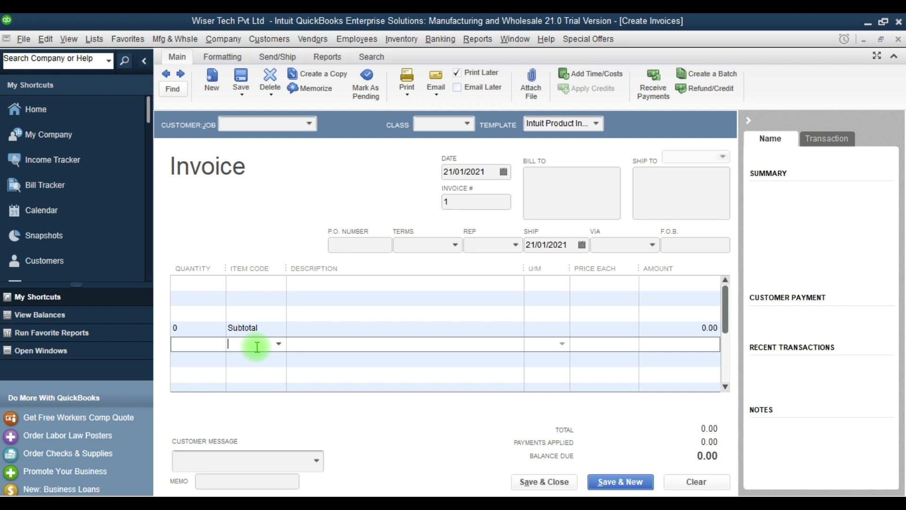
pyautogui.write('Di')
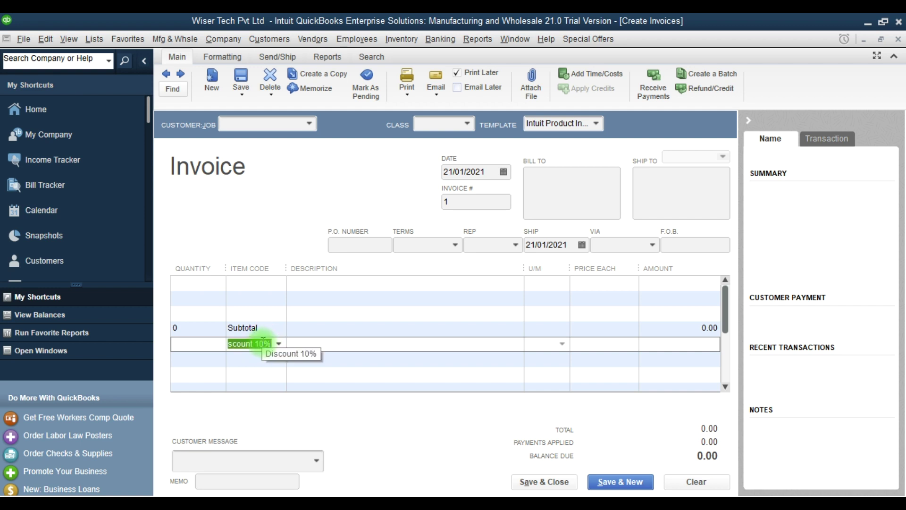
pyautogui.write('sc')
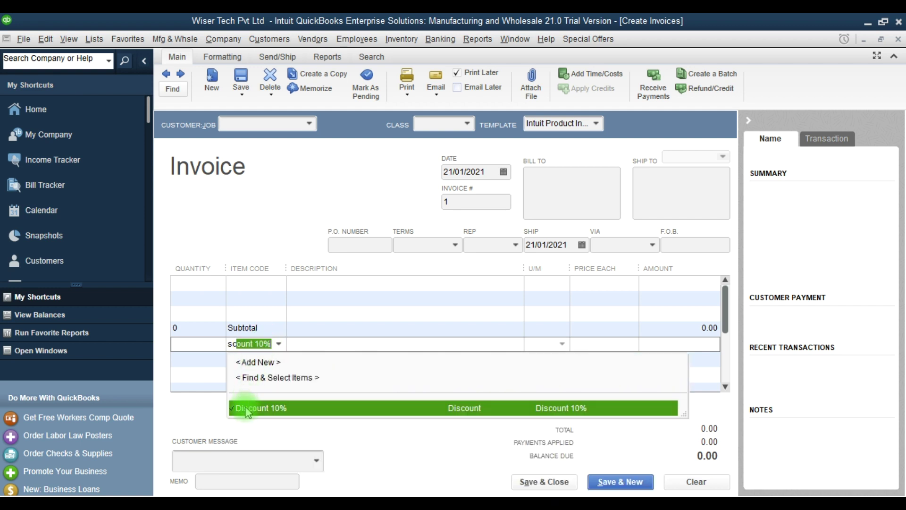
pyautogui.press('Tab')
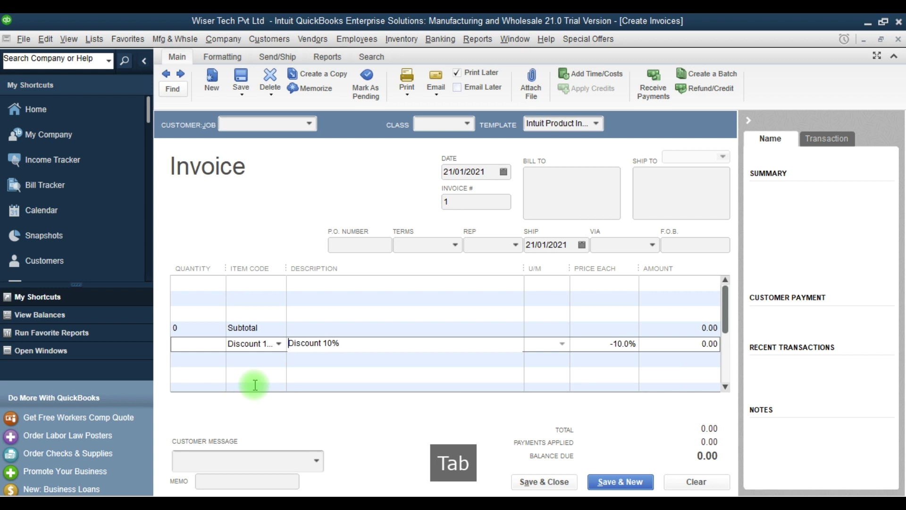
pyautogui.click(620, 343)
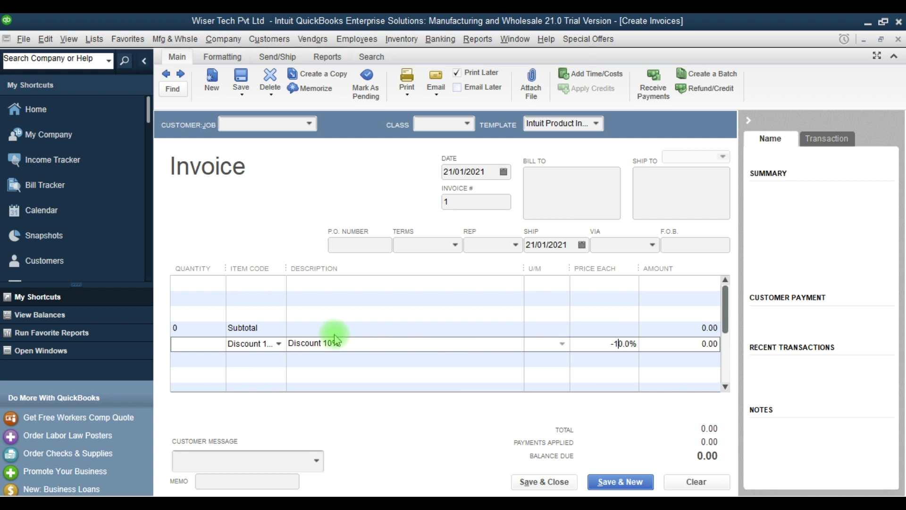
# Step: Add the Payment item below the discount line with an amount of 10000
pyautogui.click(260, 358)
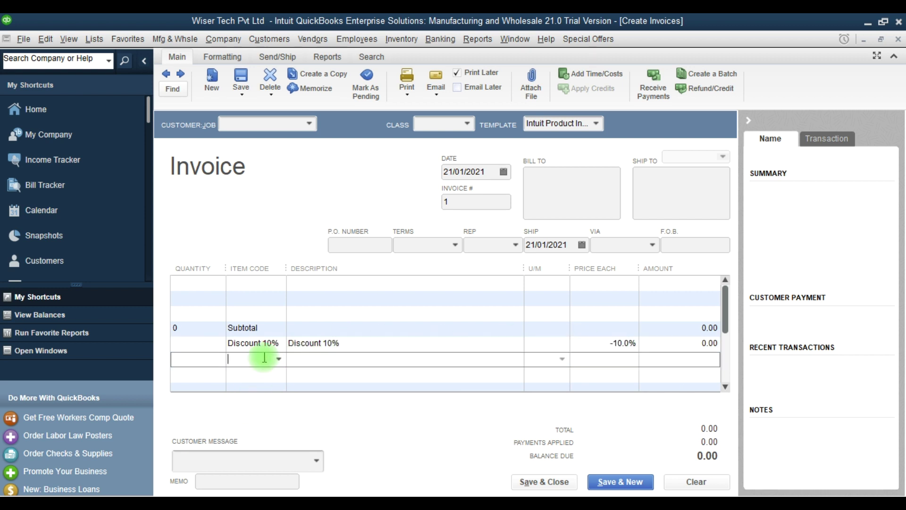
pyautogui.write('Payment')
pyautogui.press('Tab')
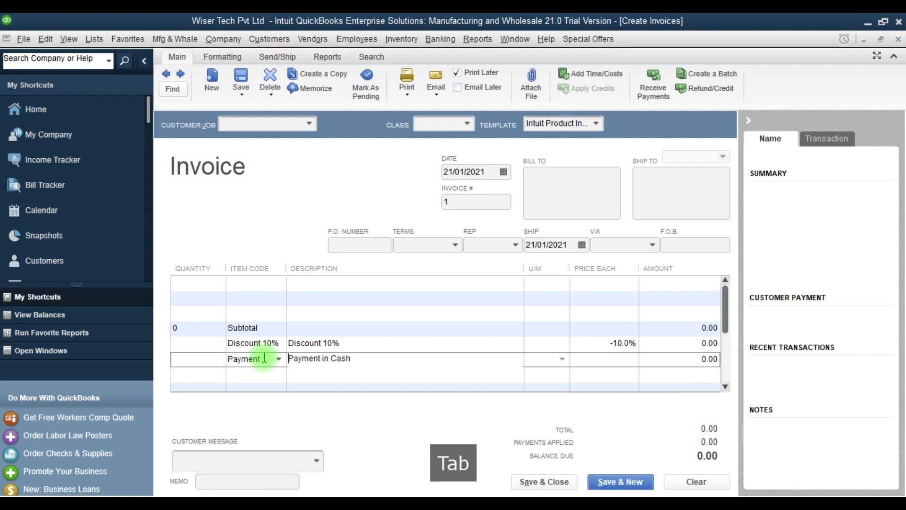
pyautogui.click(715, 359)
pyautogui.write('10')
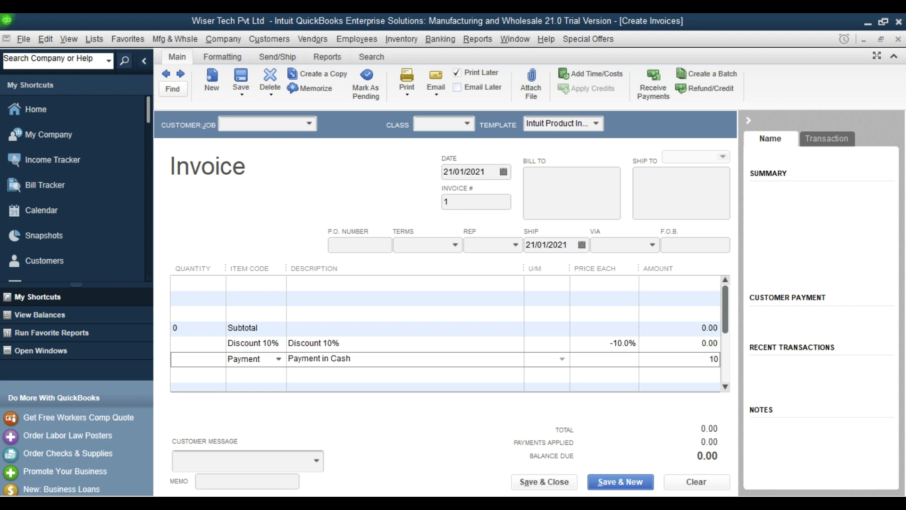
pyautogui.write('000')
# Step: Enter an amount of 50000 on the second invoice line, above the Subtotal
pyautogui.press('Up')
pyautogui.press('Up')
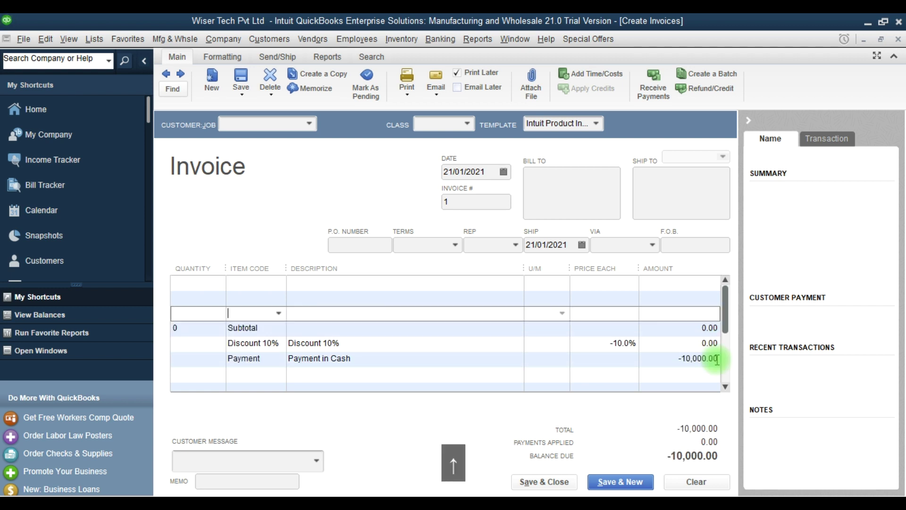
pyautogui.click(704, 300)
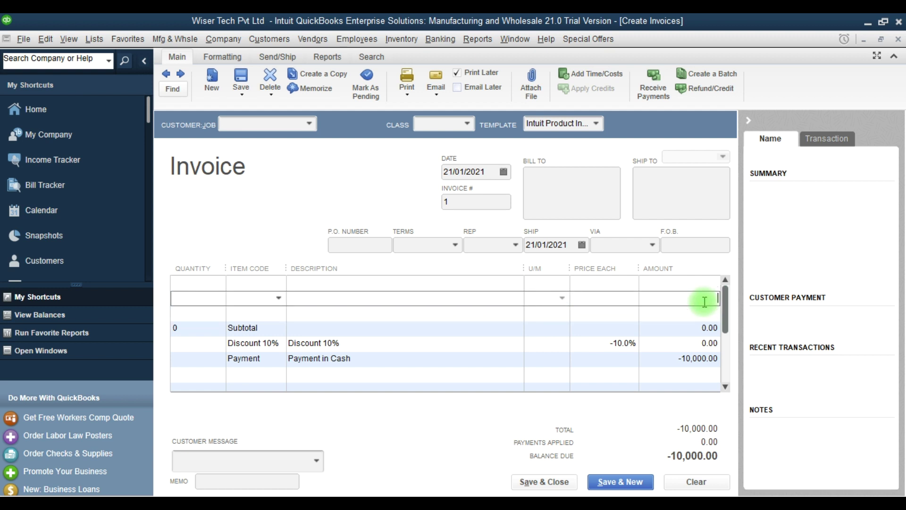
pyautogui.write('50,000')
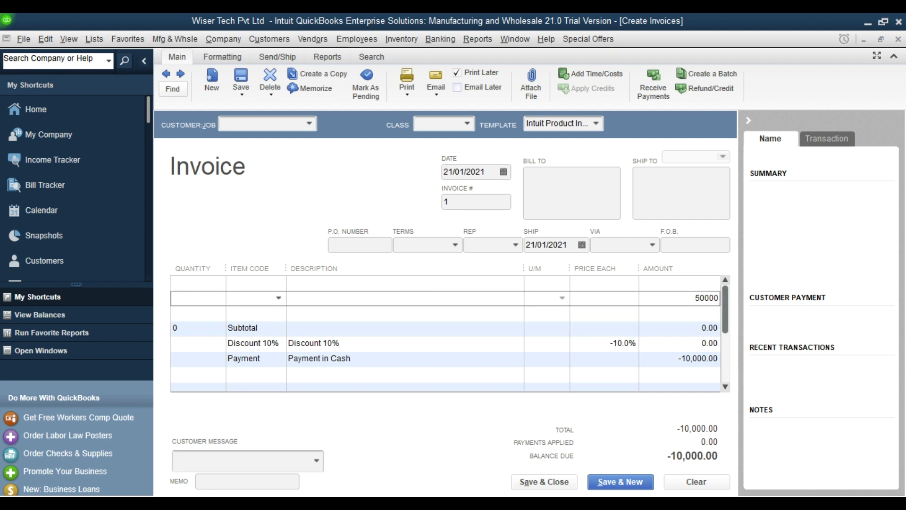
pyautogui.press('Down')
pyautogui.press('Down')
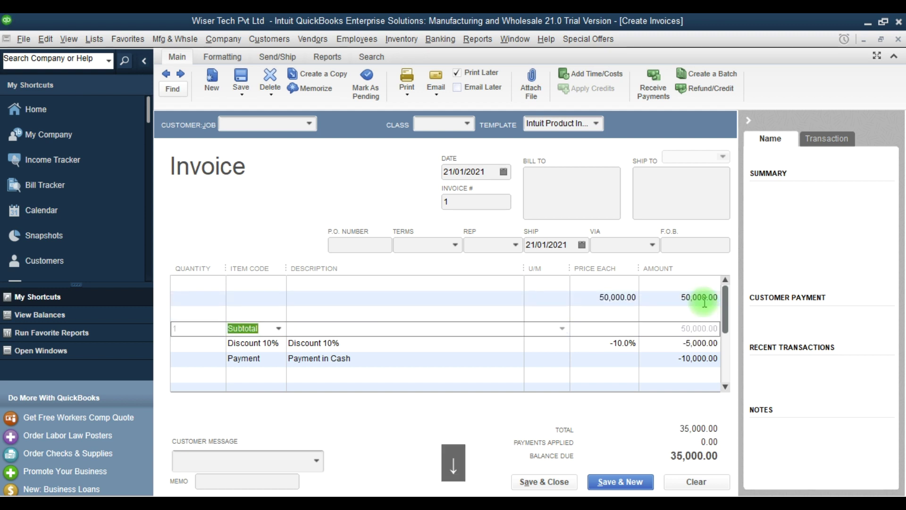
# Step: Examine how the line amount, subtotal, discount and cash payment combine into the invoice's balance due
pyautogui.click(489, 327)
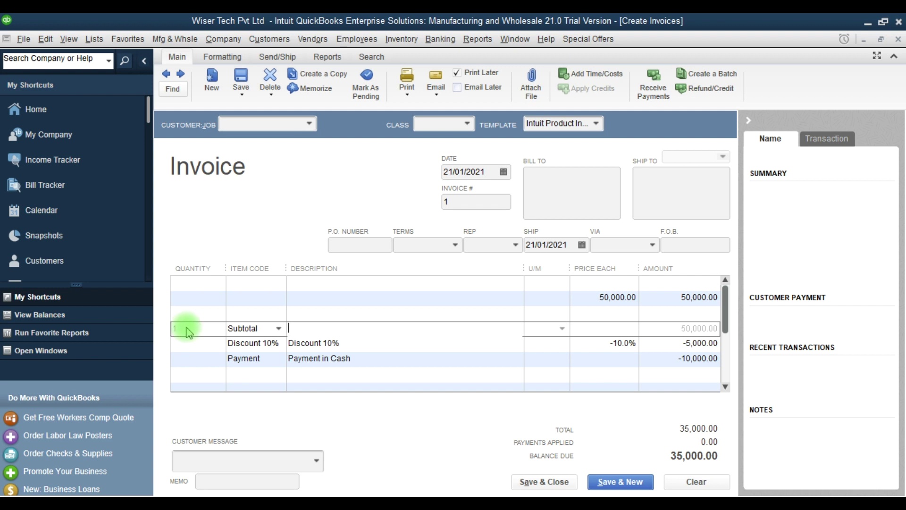
pyautogui.click(612, 302)
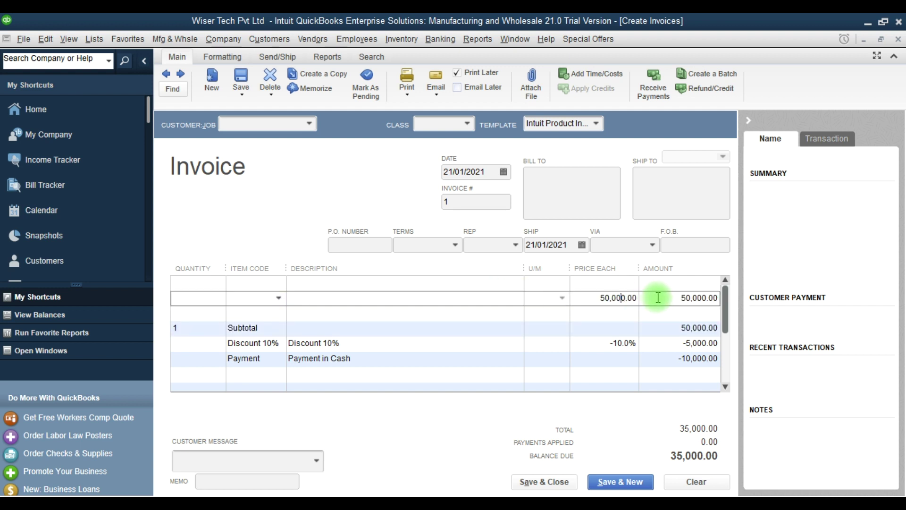
pyautogui.click(690, 302)
pyautogui.click(611, 329)
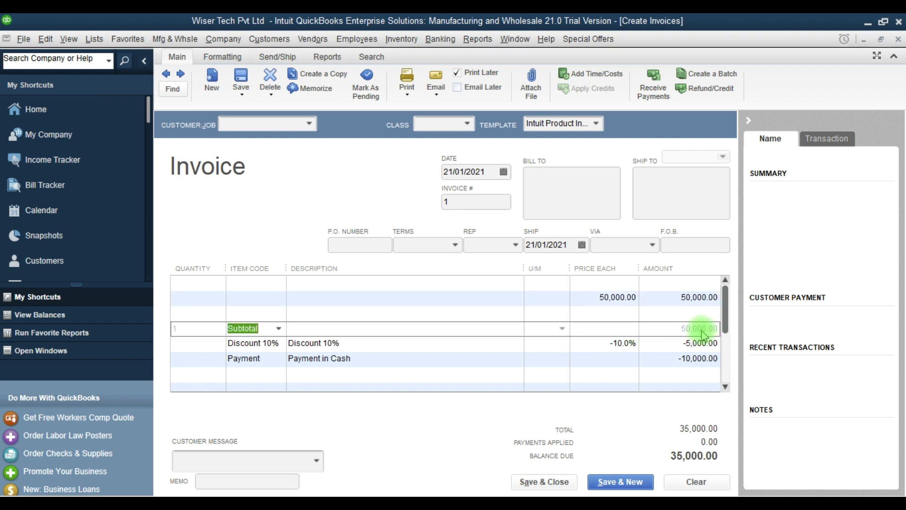
pyautogui.click(694, 343)
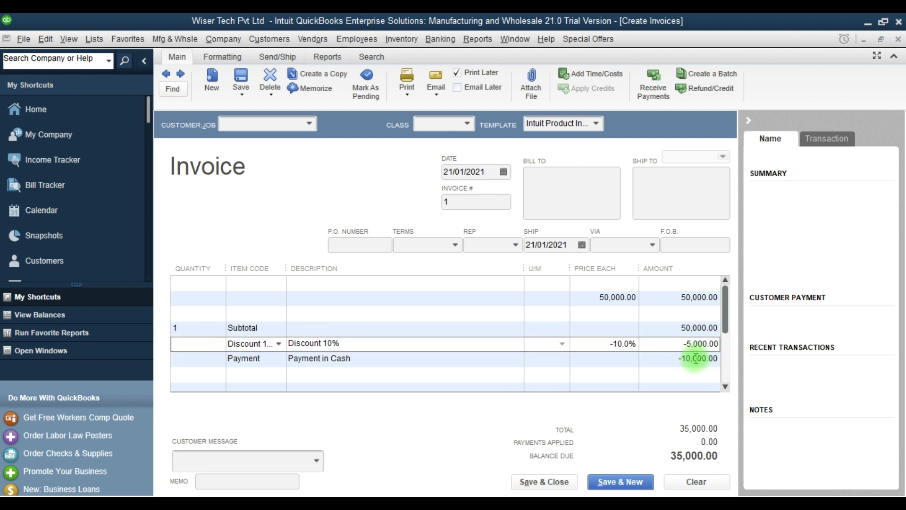
pyautogui.click(696, 359)
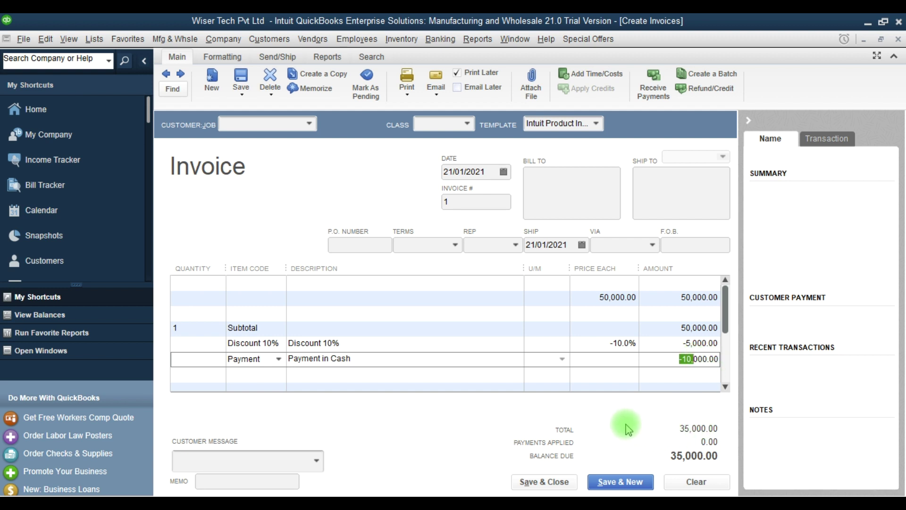
pyautogui.click(675, 348)
pyautogui.press('F9')
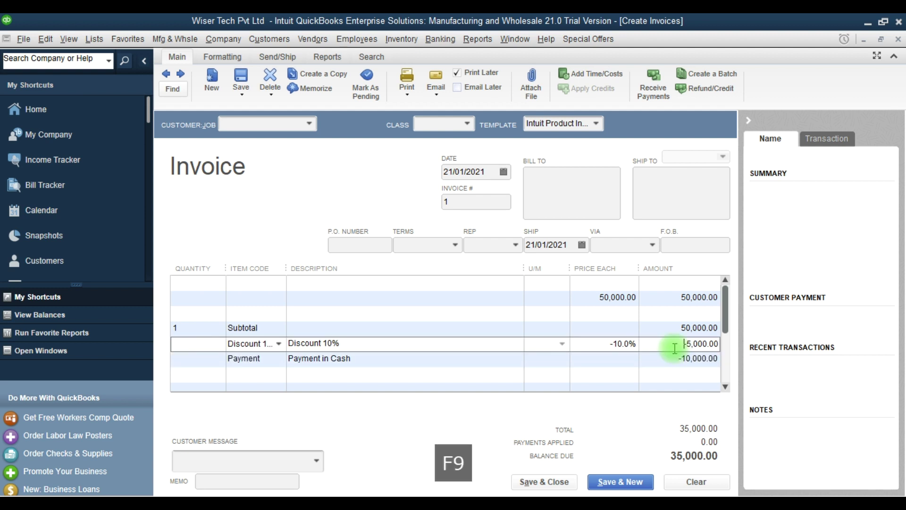